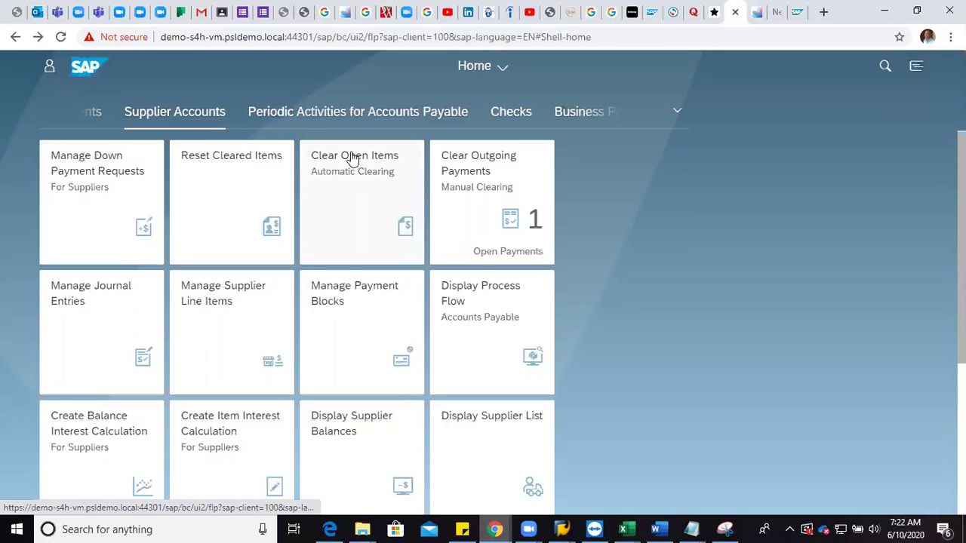
Open the supplier down payment requests app, filter to company code 1710, and start a new request.
{"action": "left_click", "coordinate": [94, 206]}
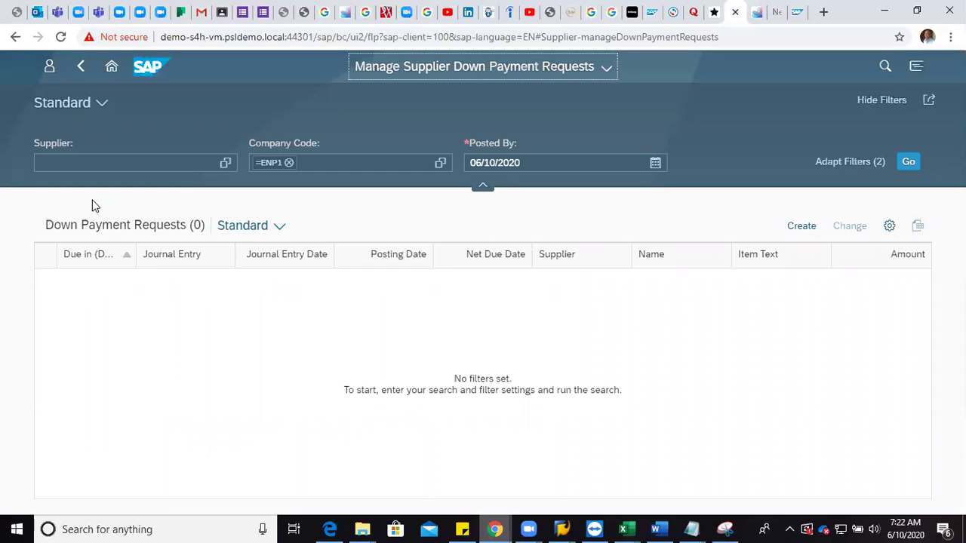
{"action": "left_click", "coordinate": [289, 162]}
{"action": "left_click", "coordinate": [441, 164]}
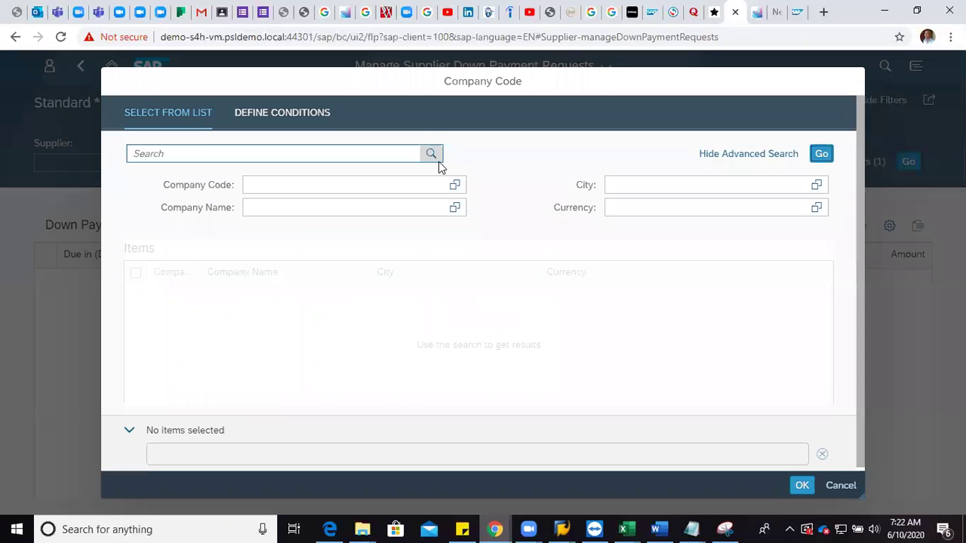
{"action": "left_click", "coordinate": [823, 158]}
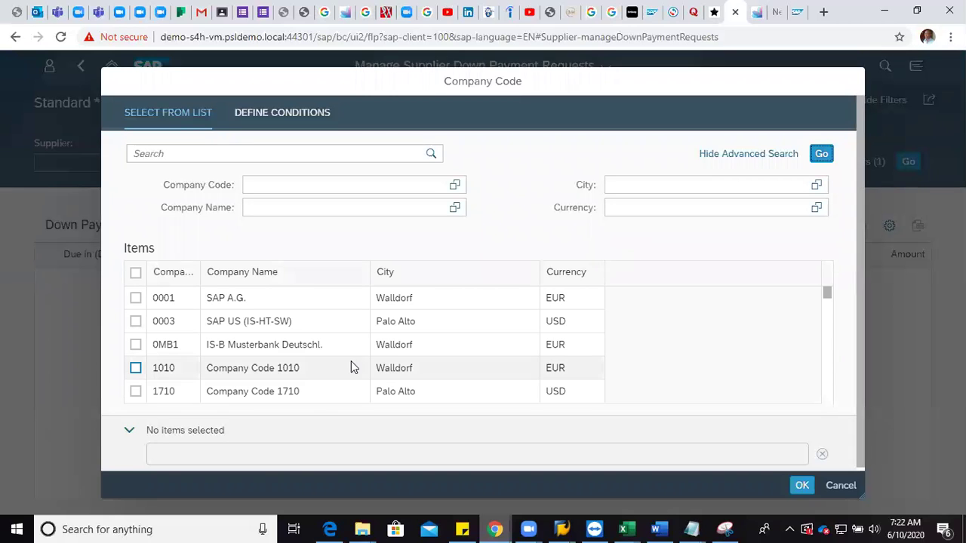
{"action": "left_click", "coordinate": [307, 391]}
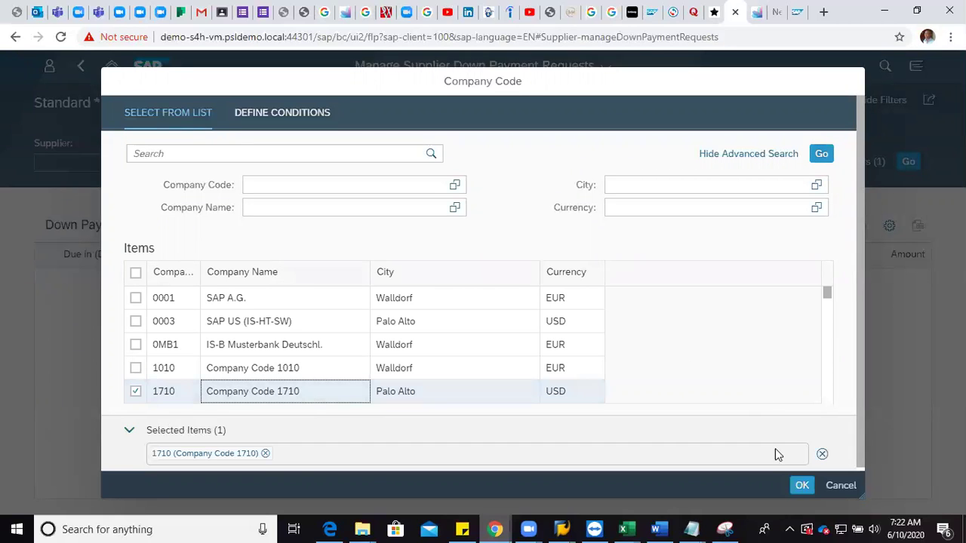
{"action": "left_click", "coordinate": [801, 485]}
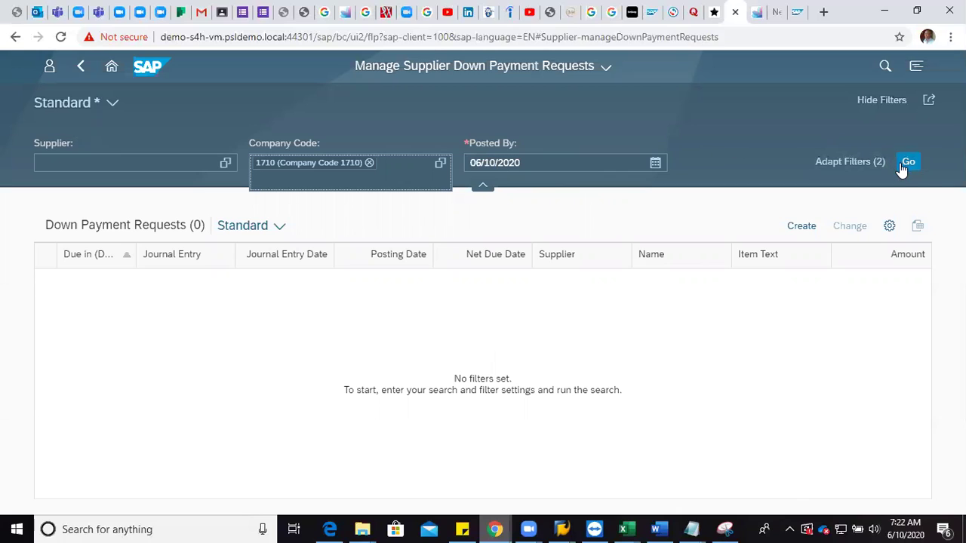
{"action": "left_click", "coordinate": [798, 228]}
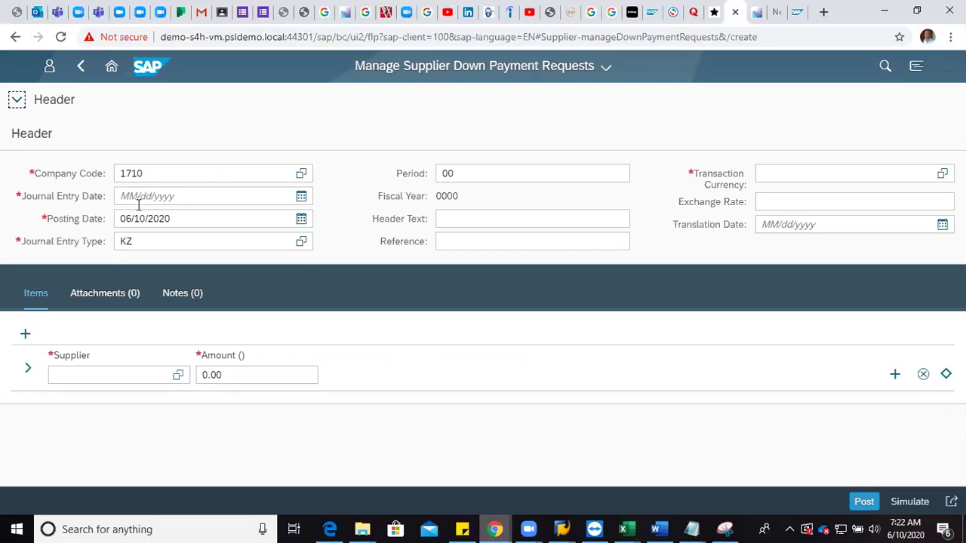
Set journal entry date 06/10/2020 and header text 'Down payment for Stationery'.
{"action": "left_click_drag", "start_coordinate": [176, 217], "coordinate": [97, 218]}
{"action": "key", "text": "ctrl+c"}
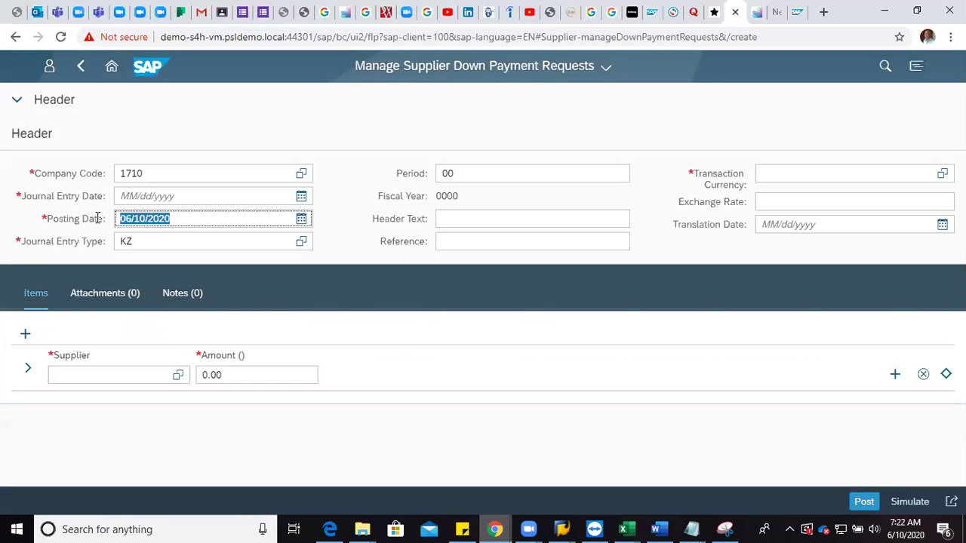
{"action": "left_click", "coordinate": [152, 195]}
{"action": "key", "text": "ctrl+v"}
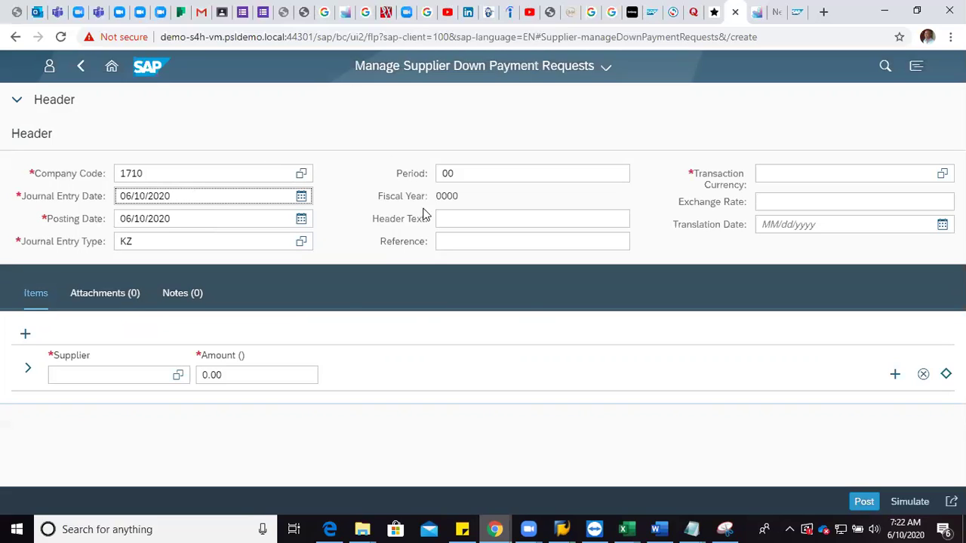
{"action": "left_click", "coordinate": [500, 223]}
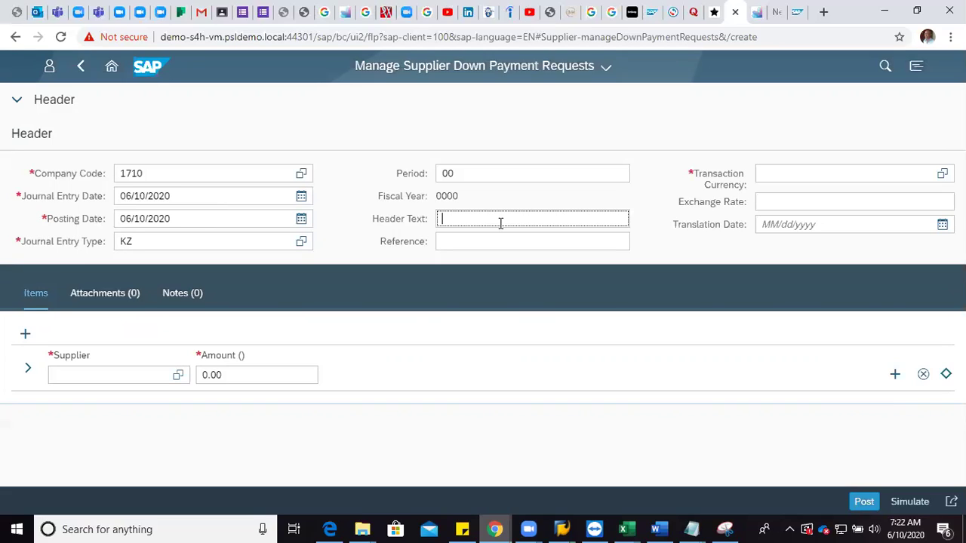
{"action": "type", "text": "Dow"}
{"action": "type", "text": "n pa"}
{"action": "type", "text": "yment"}
{"action": "type", "text": " for "}
{"action": "type", "text": "Statio"}
{"action": "type", "text": "nery"}
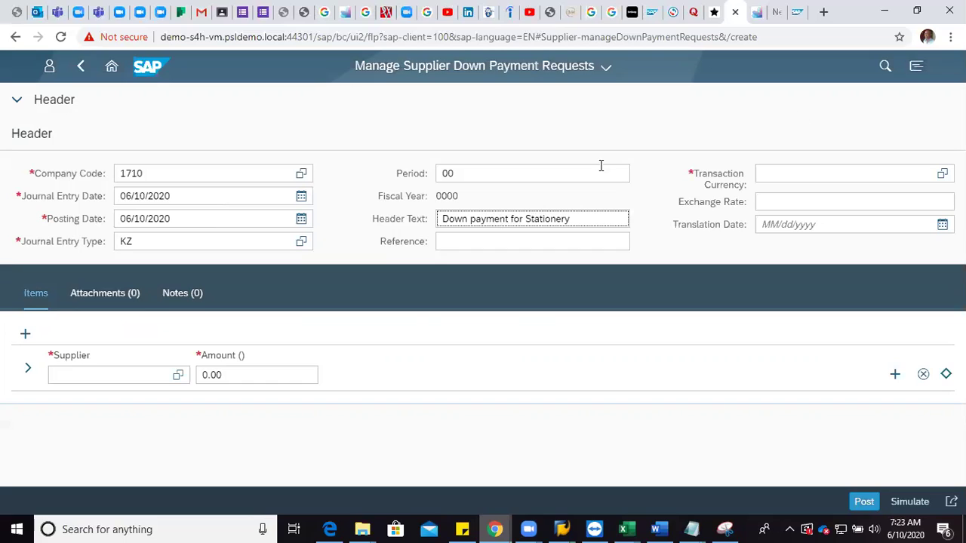
Choose GHS (Ghanaian Cedi) as the transaction currency from the value help list.
{"action": "left_click", "coordinate": [941, 175]}
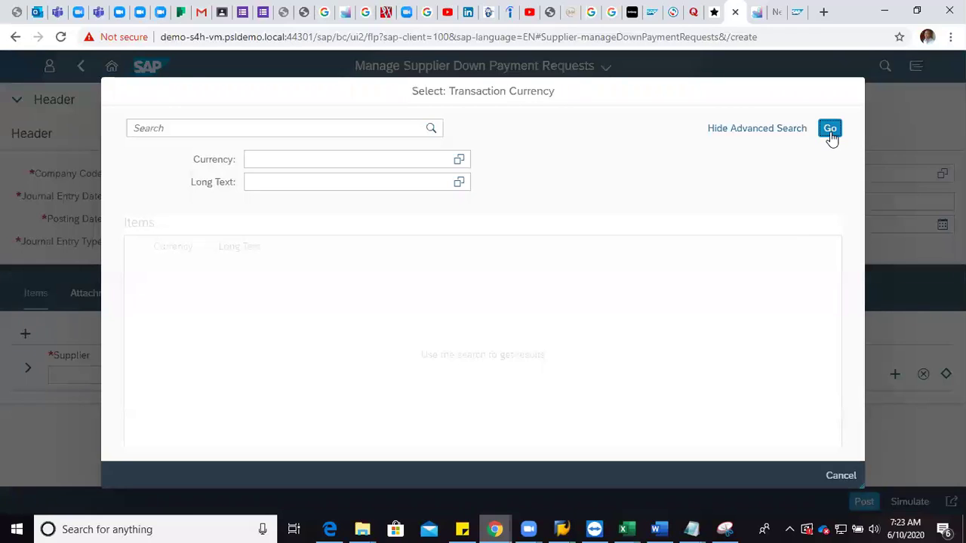
{"action": "left_click", "coordinate": [830, 130]}
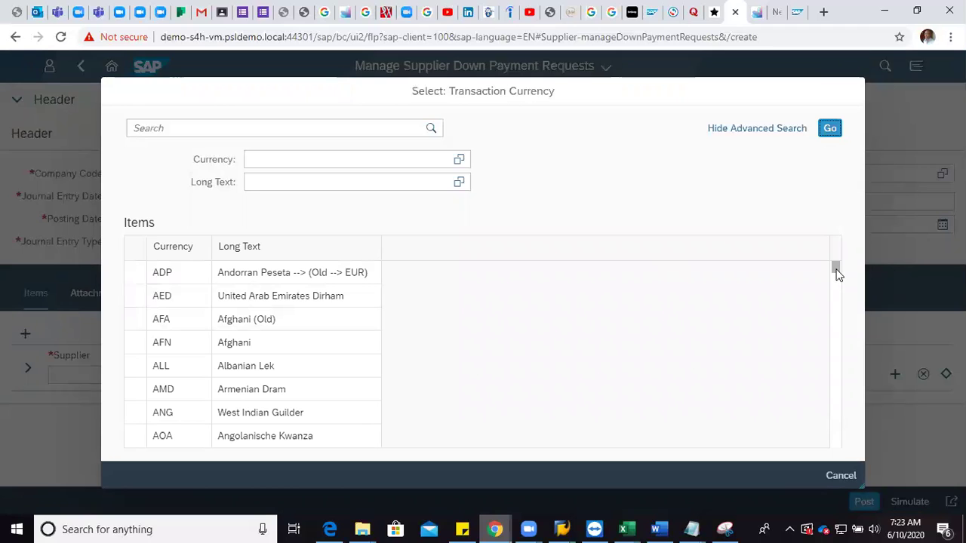
{"action": "left_click_drag", "start_coordinate": [835, 269], "coordinate": [837, 328]}
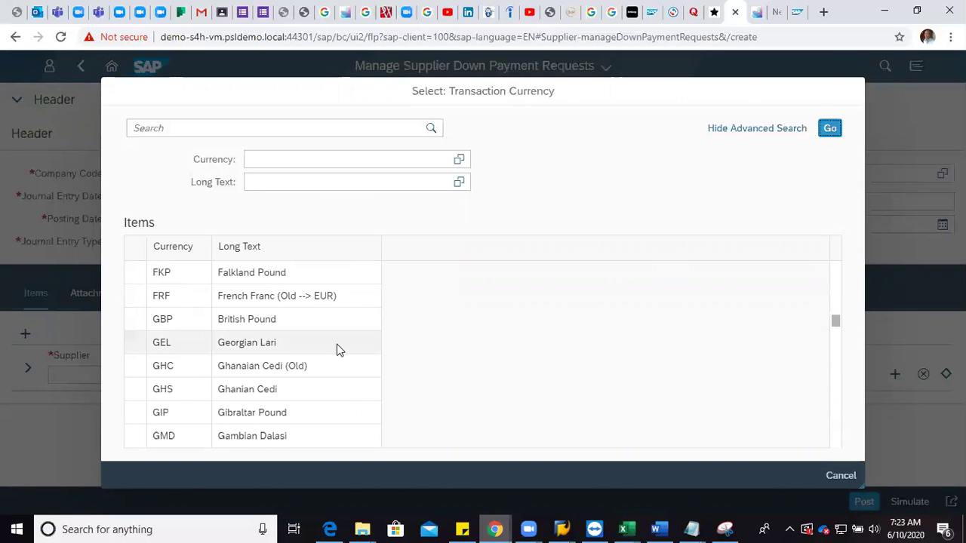
{"action": "left_click", "coordinate": [281, 387]}
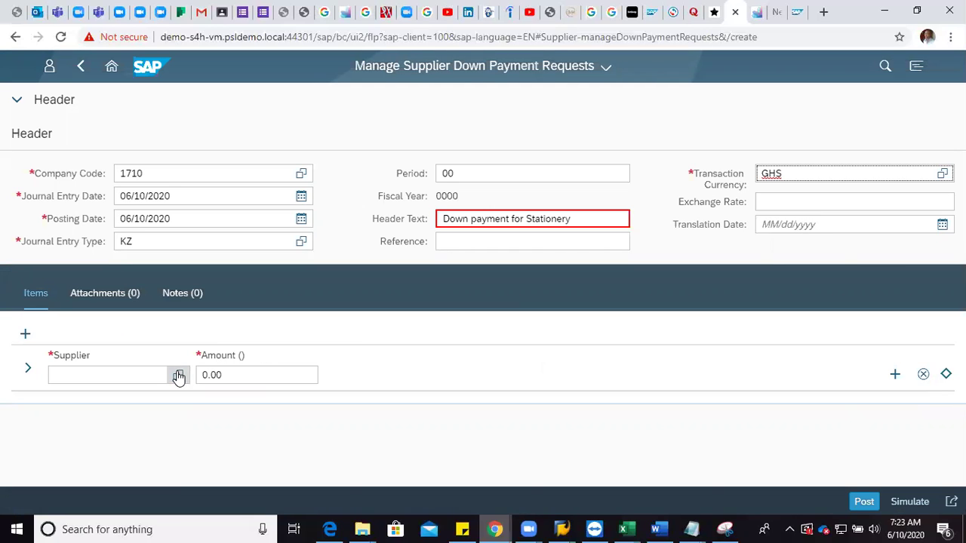
Add supplier 2000053 to the item with an amount of 2,000.00.
{"action": "left_click", "coordinate": [179, 376]}
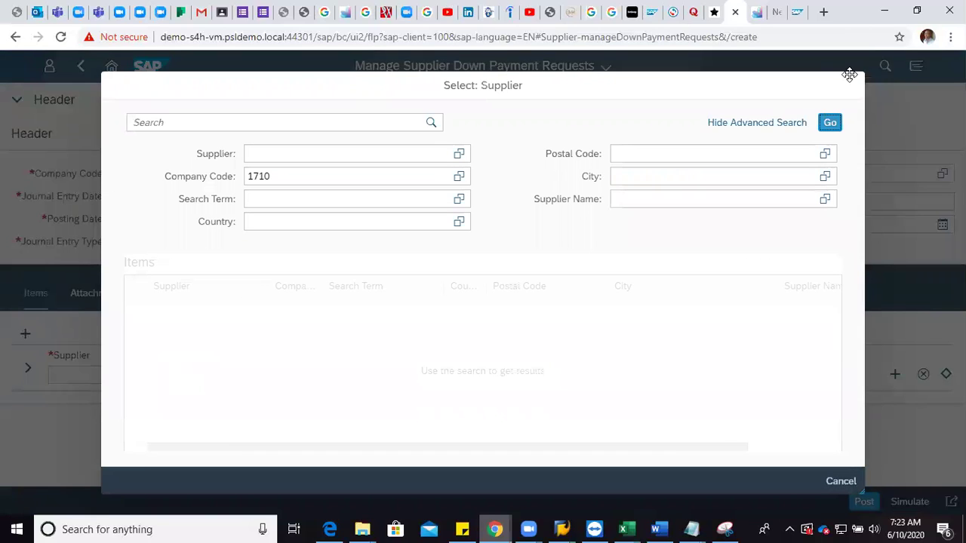
{"action": "left_click", "coordinate": [839, 123]}
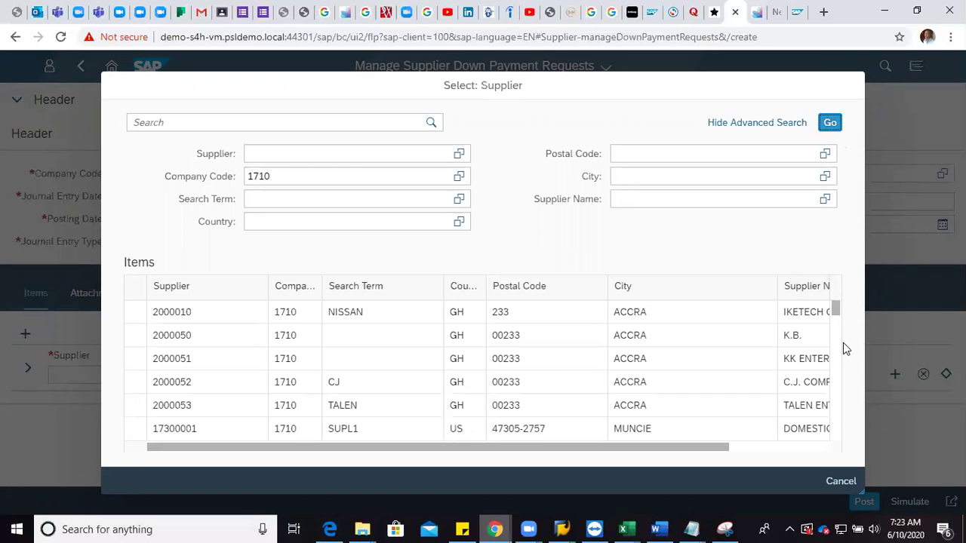
{"action": "left_click", "coordinate": [805, 405]}
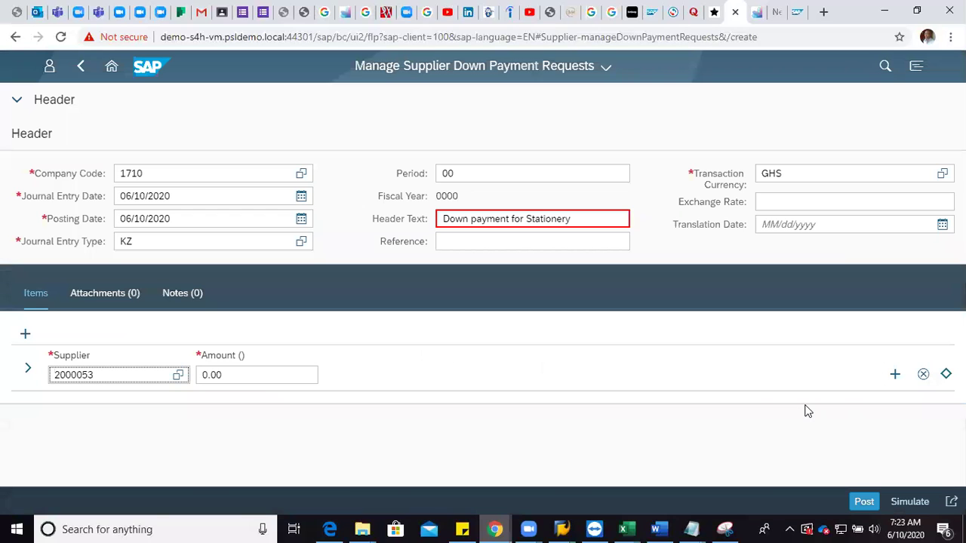
{"action": "left_click", "coordinate": [254, 381]}
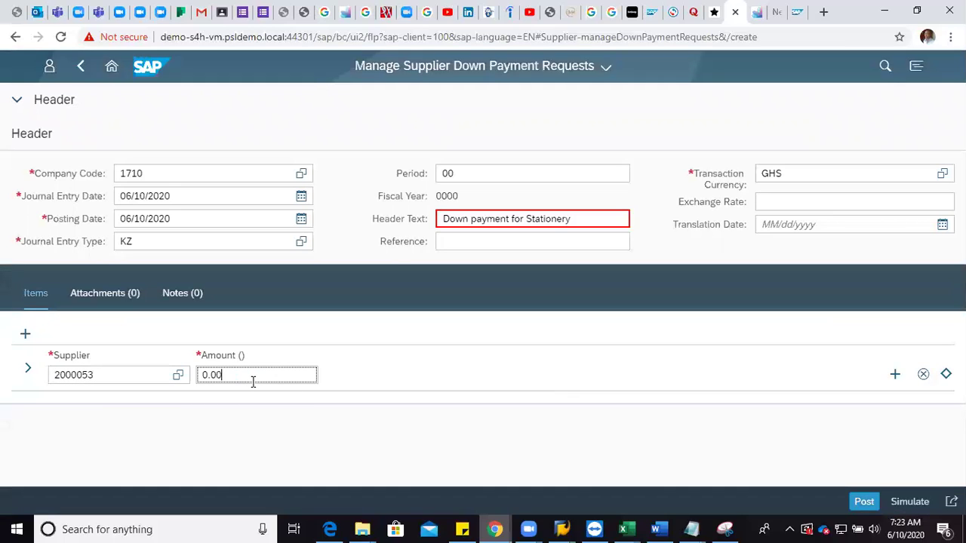
{"action": "key", "text": "BackSpace"}
{"action": "key", "text": "BackSpace"}
{"action": "key", "text": "BackSpace"}
{"action": "key", "text": "BackSpace"}
{"action": "type", "text": "2"}
{"action": "type", "text": "0000"}
{"action": "key", "text": "BackSpace"}
{"action": "key", "text": "Return"}
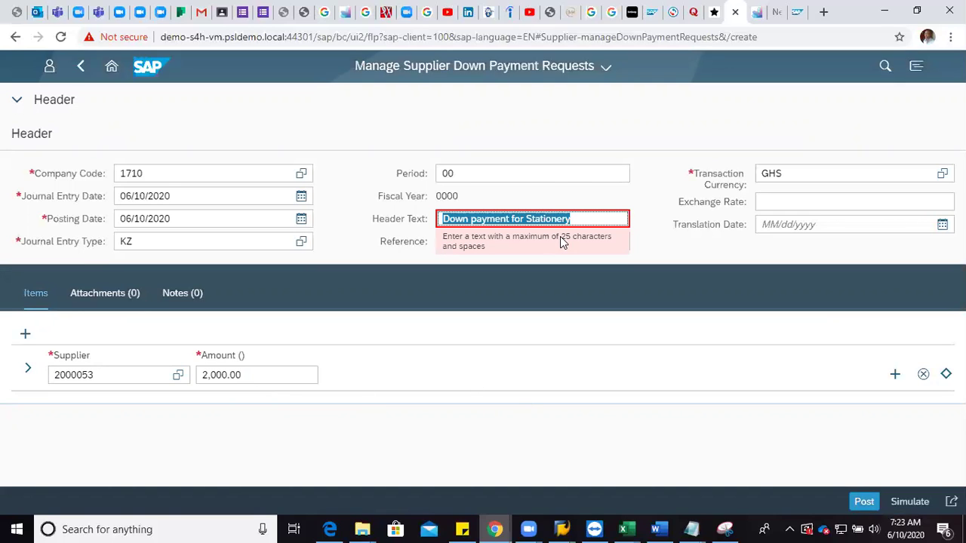
Shorten the header text to 'Down payment -Stationery' to fit 25 characters.
{"action": "left_click", "coordinate": [572, 219]}
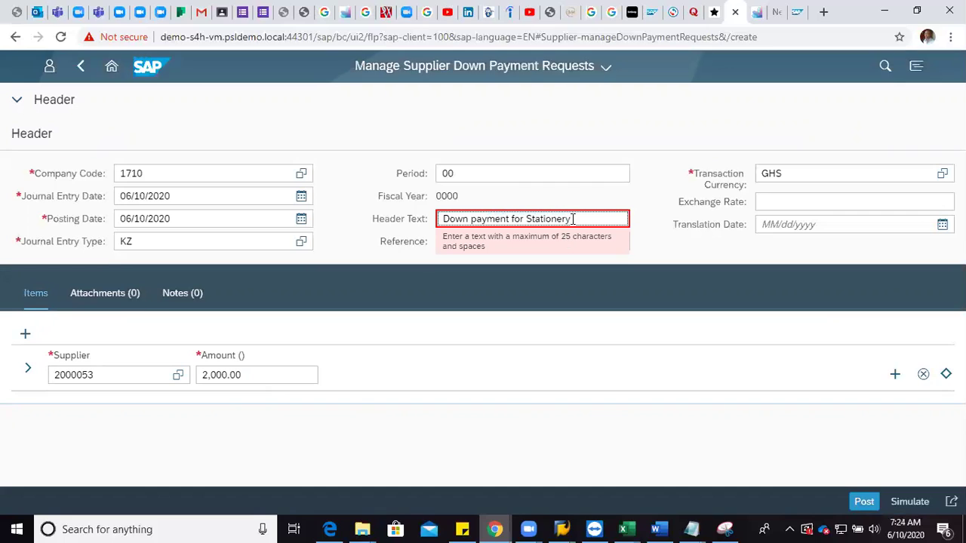
{"action": "left_click", "coordinate": [526, 219]}
{"action": "key", "text": "BackSpace"}
{"action": "key", "text": "BackSpace"}
{"action": "key", "text": "BackSpace"}
{"action": "key", "text": "BackSpace"}
{"action": "type", "text": "-"}
{"action": "left_click", "coordinate": [524, 219]}
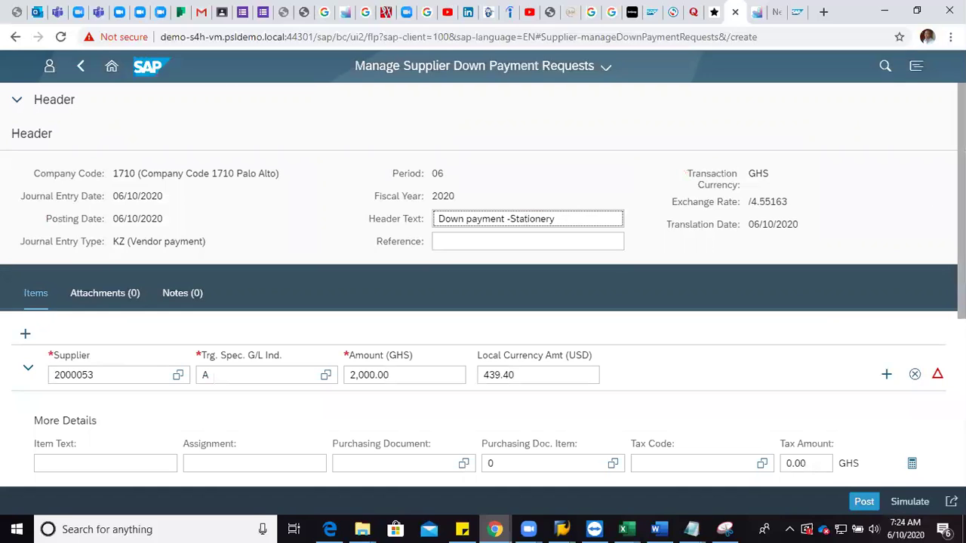
Enter item text 'Down payment for office Stationery' under the line item's More Details.
{"action": "scroll", "coordinate": [483, 286], "scroll_direction": "down", "scroll_amount": 1}
{"action": "scroll", "coordinate": [835, 275], "scroll_direction": "down", "scroll_amount": 2}
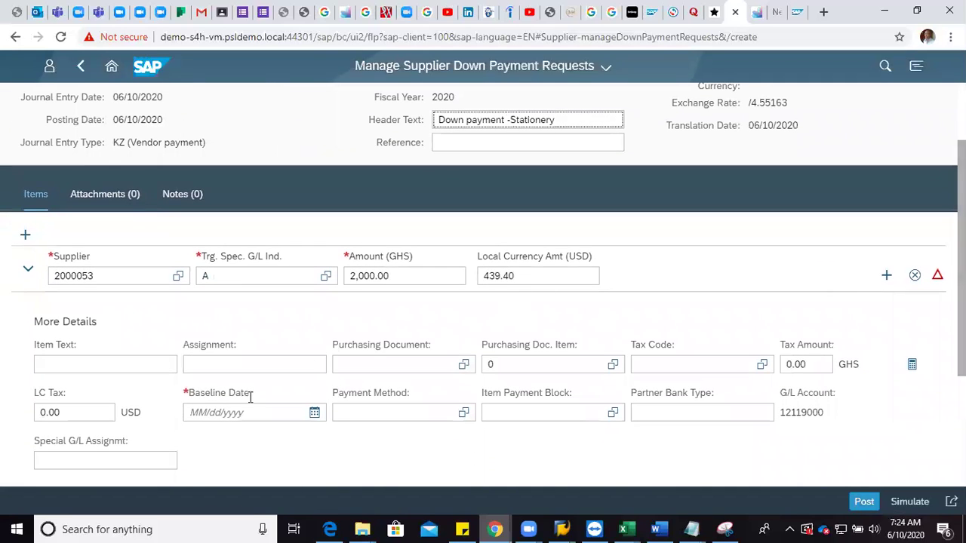
{"action": "left_click", "coordinate": [109, 364]}
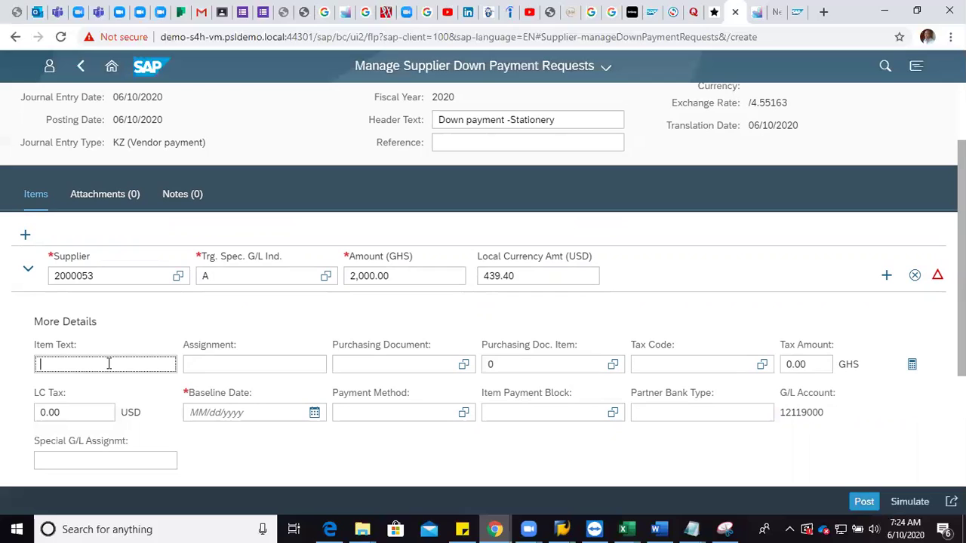
{"action": "type", "text": "D"}
{"action": "type", "text": "own"}
{"action": "type", "text": " paym"}
{"action": "type", "text": "ent"}
{"action": "type", "text": " for "}
{"action": "type", "text": "office "}
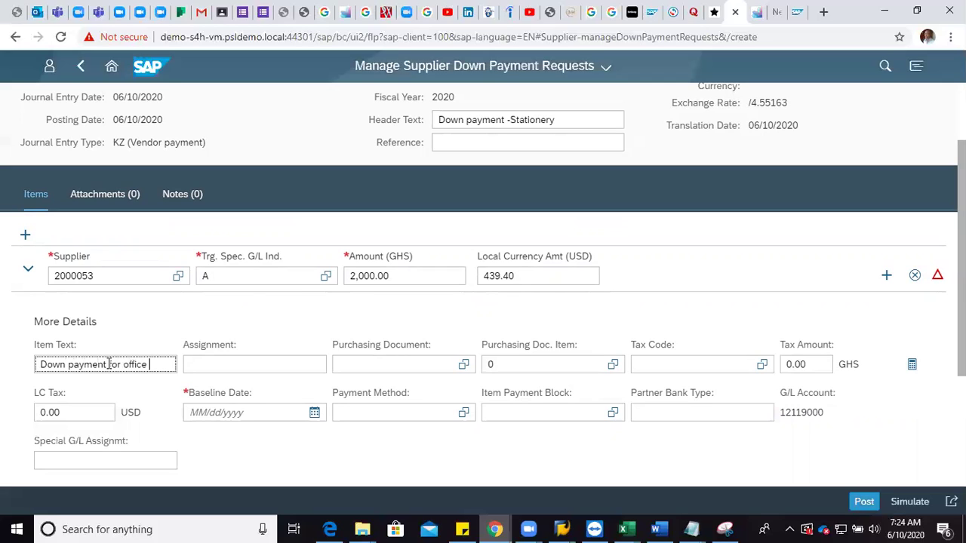
{"action": "type", "text": "St"}
{"action": "type", "text": "ation"}
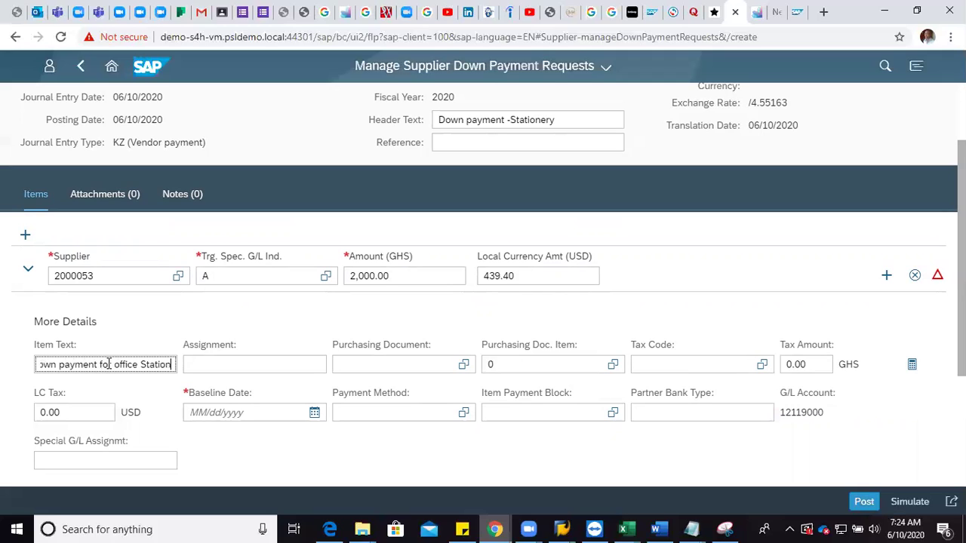
{"action": "type", "text": "ery"}
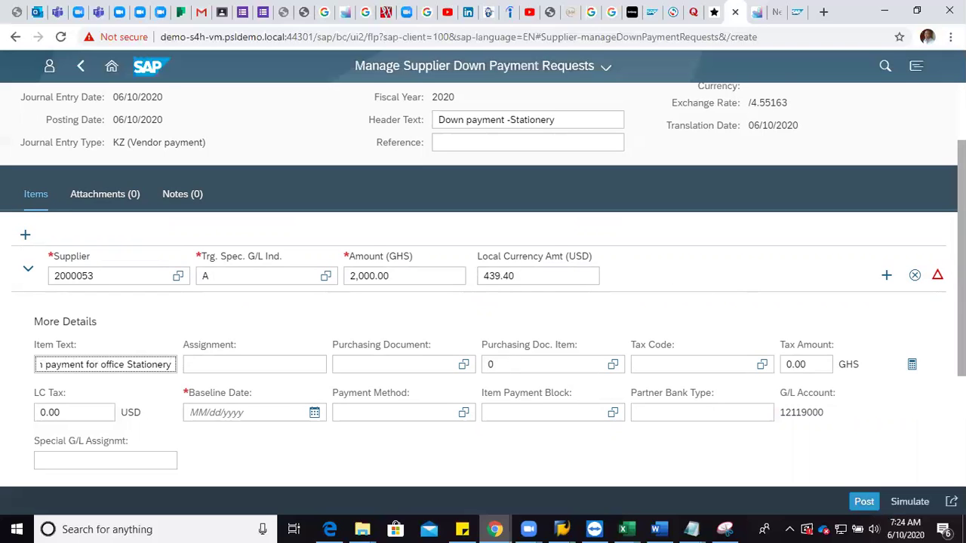
{"action": "scroll", "coordinate": [483, 284], "scroll_direction": "down", "scroll_amount": 2}
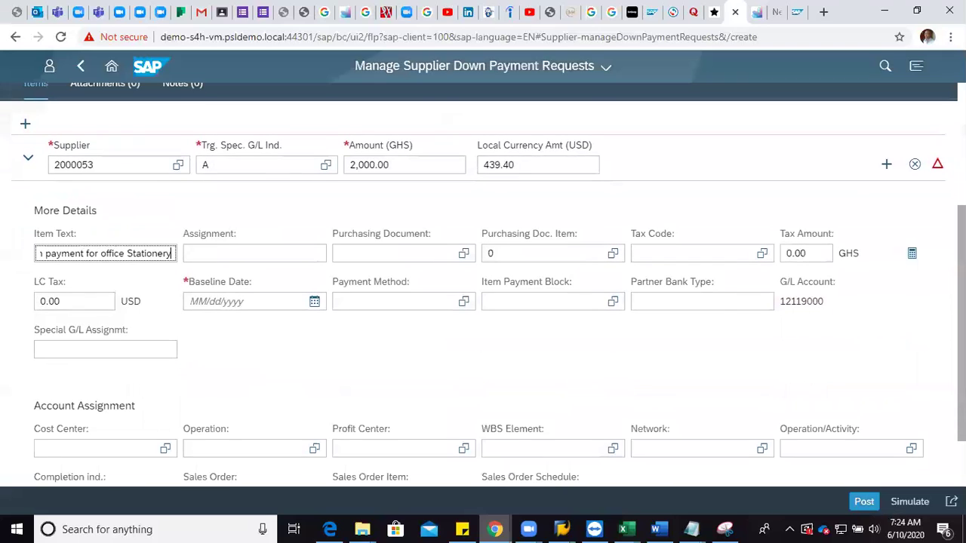
{"action": "scroll", "coordinate": [662, 401], "scroll_direction": "up", "scroll_amount": 2}
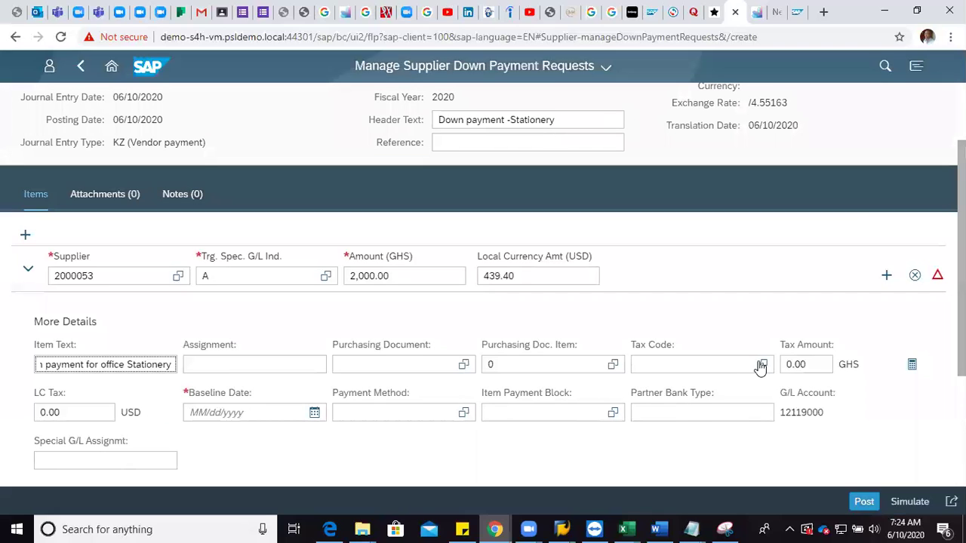
{"action": "scroll", "coordinate": [482, 284], "scroll_direction": "down", "scroll_amount": 2}
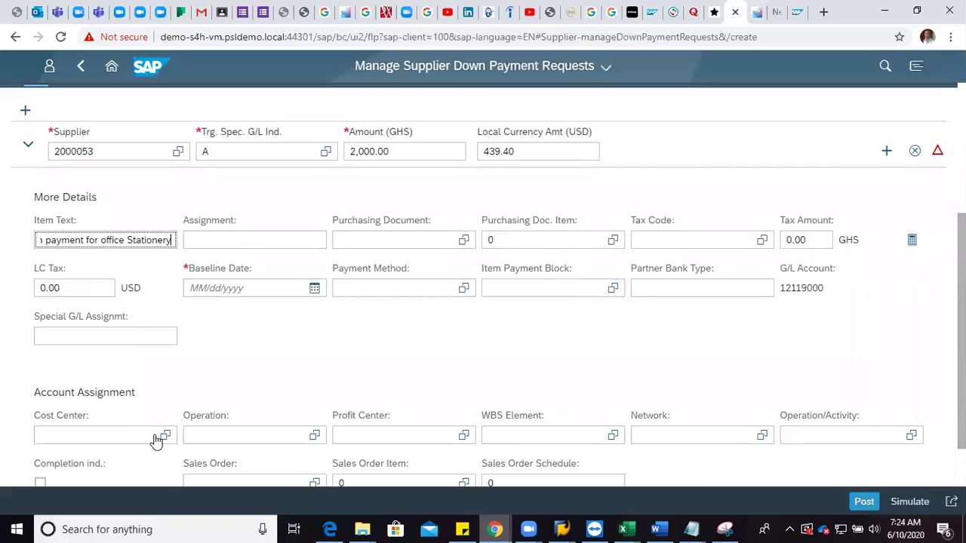
Assign cost center 17101101 (Financials (US)) to the down payment line.
{"action": "left_click", "coordinate": [165, 434]}
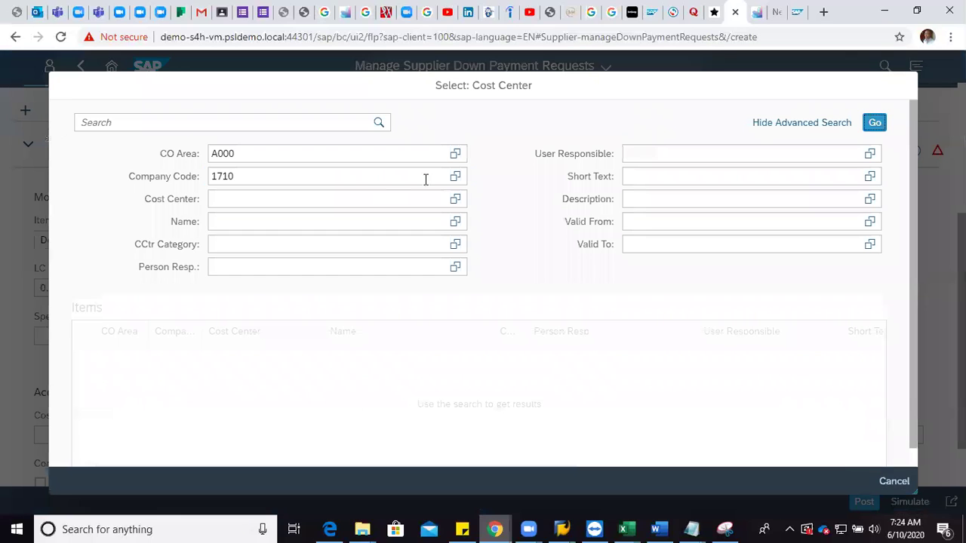
{"action": "left_click", "coordinate": [873, 126]}
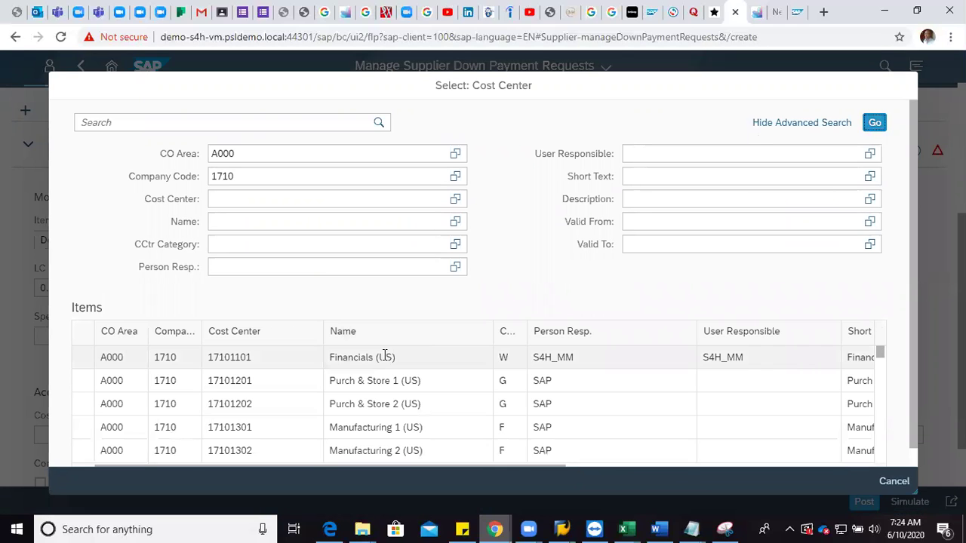
{"action": "left_click", "coordinate": [384, 356]}
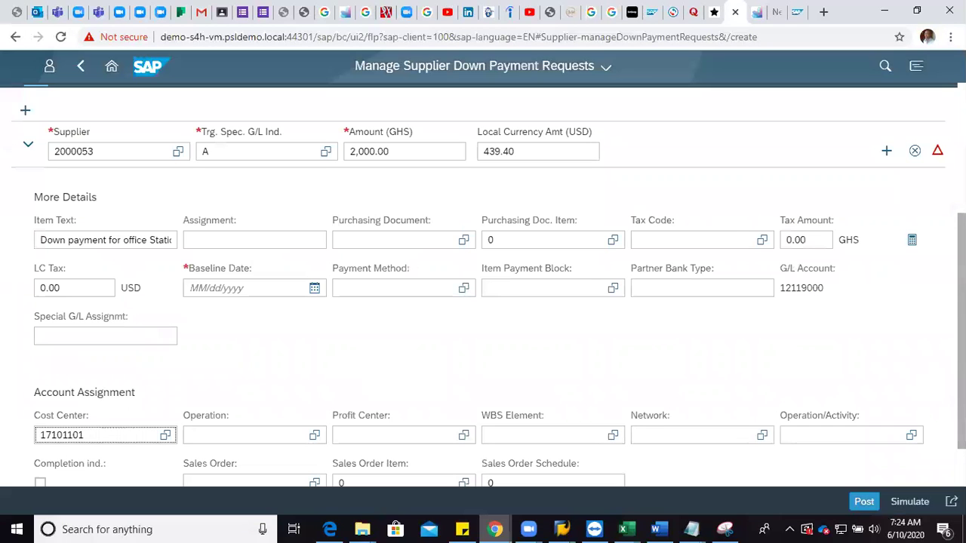
{"action": "scroll", "coordinate": [483, 302], "scroll_direction": "down", "scroll_amount": 1}
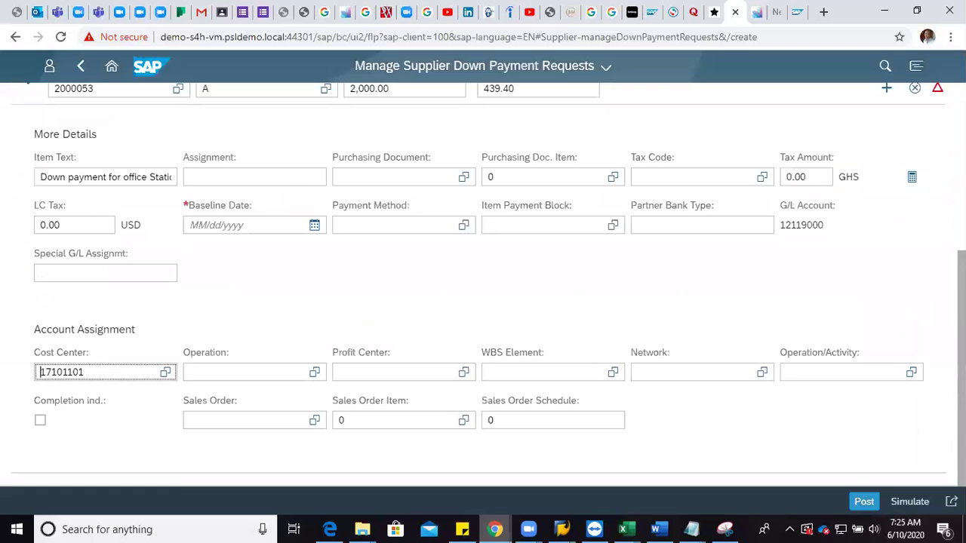
{"action": "scroll", "coordinate": [483, 285], "scroll_direction": "up", "scroll_amount": 2}
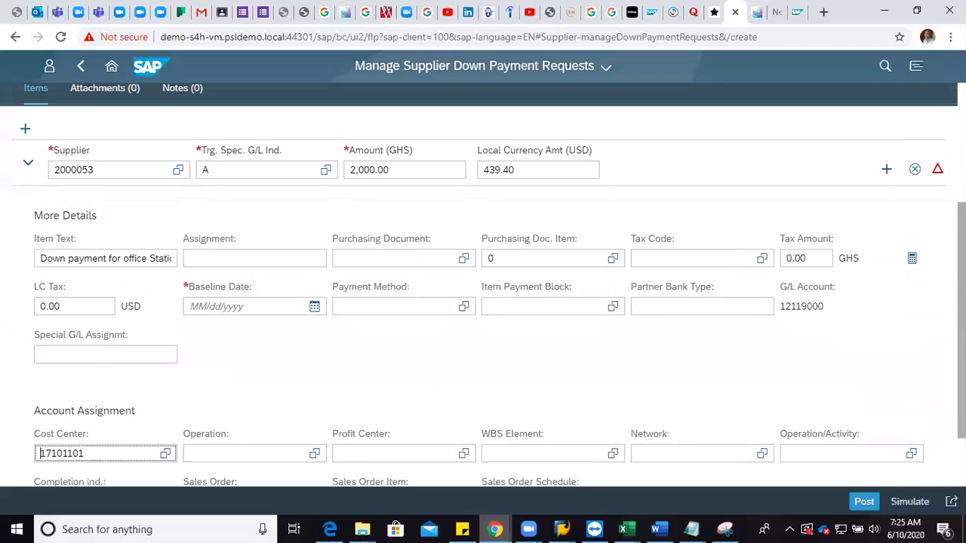
{"action": "scroll", "coordinate": [914, 432], "scroll_direction": "down", "scroll_amount": 2}
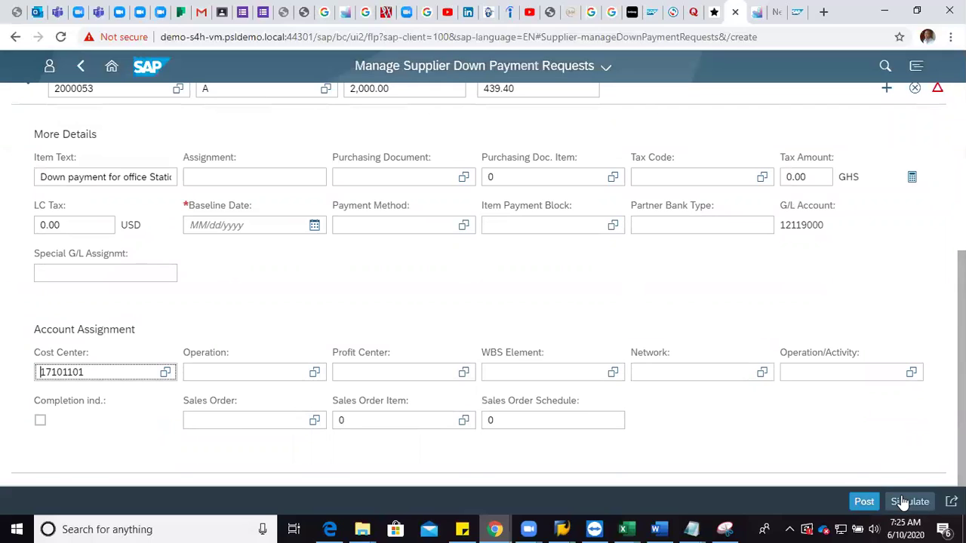
Set the baseline date to 10 June 2020 and simulate the journal entry.
{"action": "left_click", "coordinate": [244, 229]}
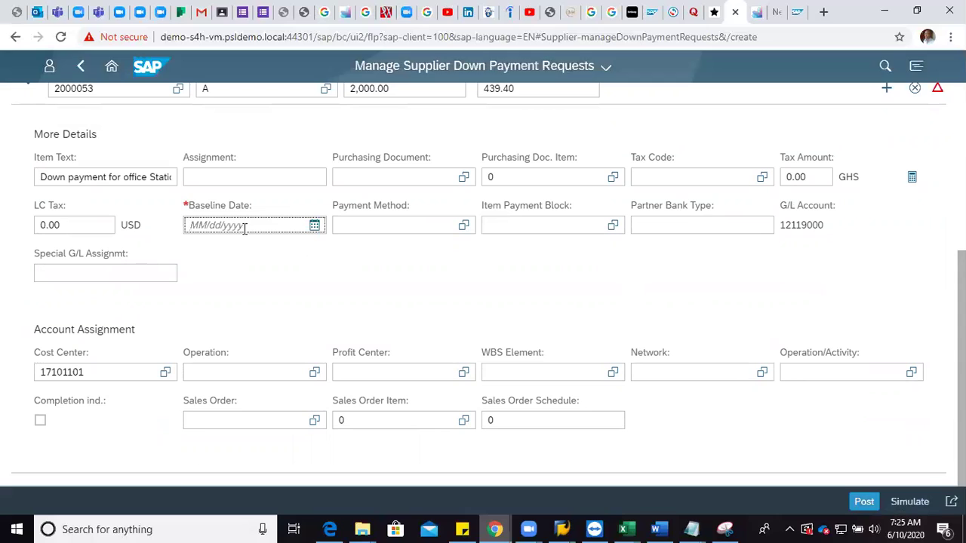
{"action": "left_click", "coordinate": [315, 226]}
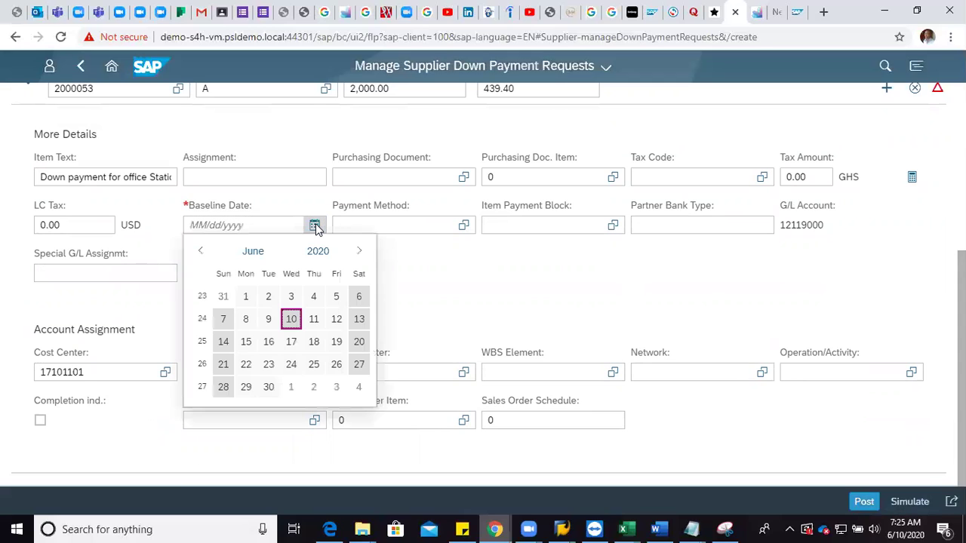
{"action": "left_click", "coordinate": [291, 319]}
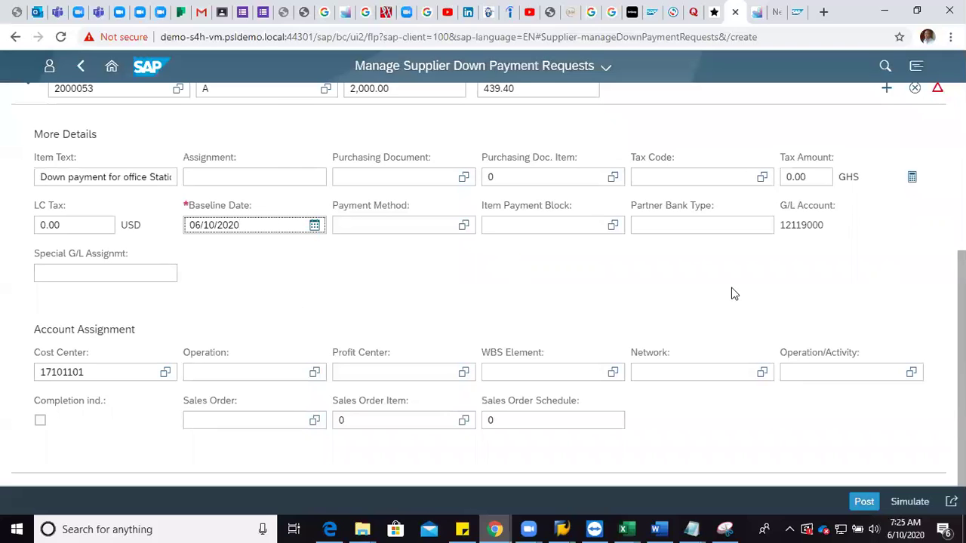
{"action": "left_click", "coordinate": [907, 501]}
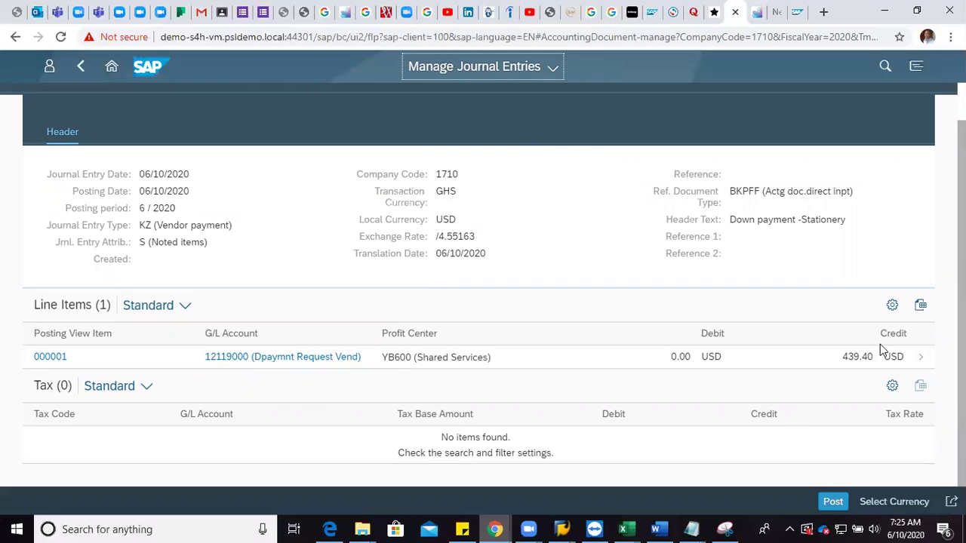
{"action": "left_click", "coordinate": [832, 503]}
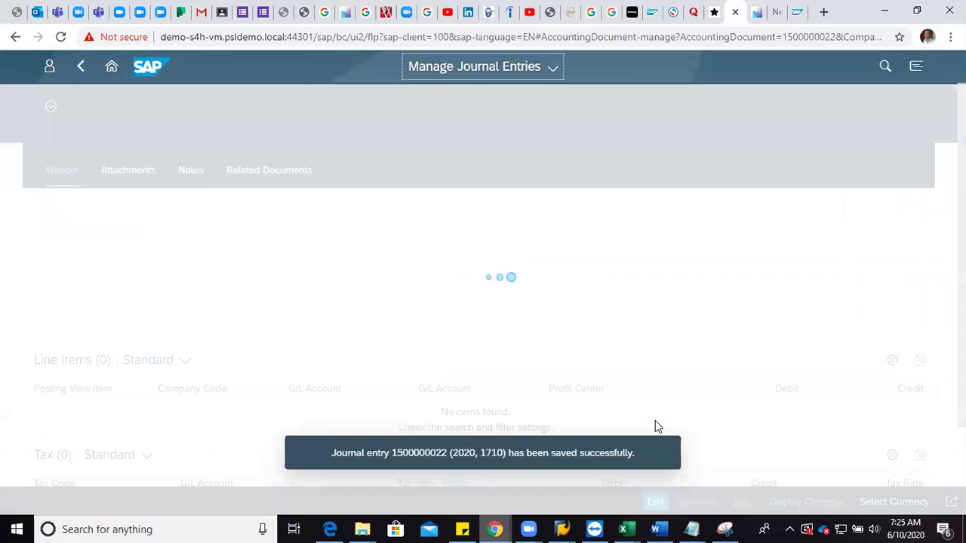